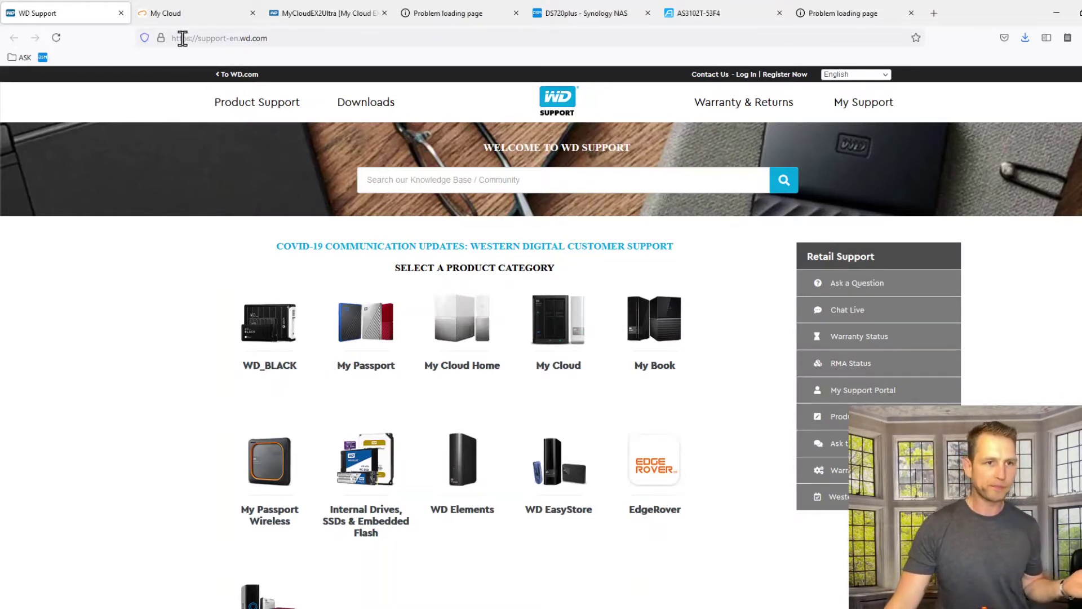
# From the My Cloud tab, open MyCloudEX2Ultra's device settings and choose Configure Device & Users.
pyautogui.click(169, 16)
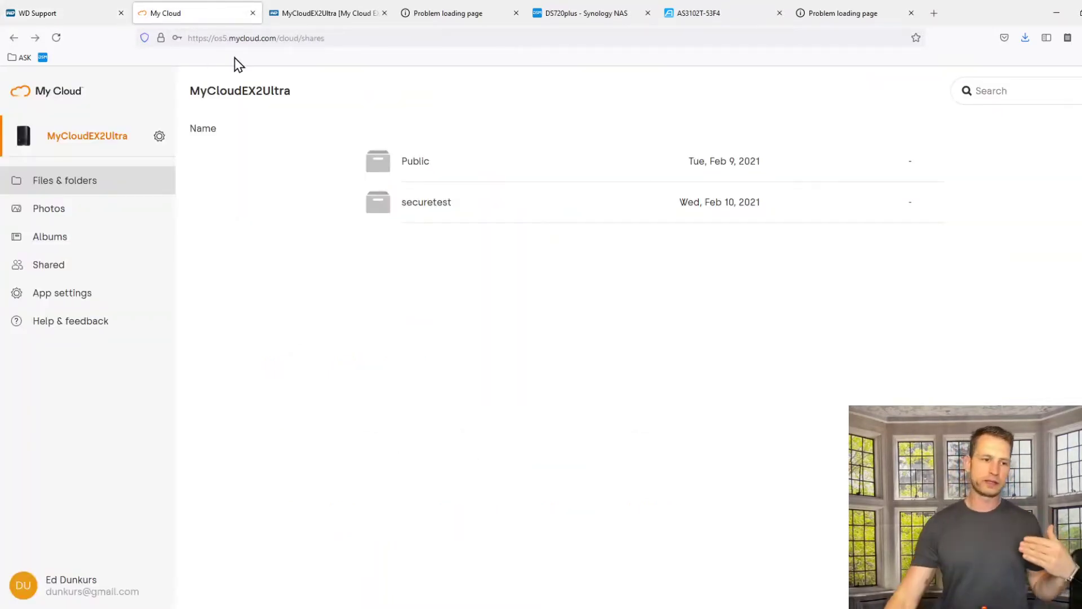
pyautogui.click(160, 136)
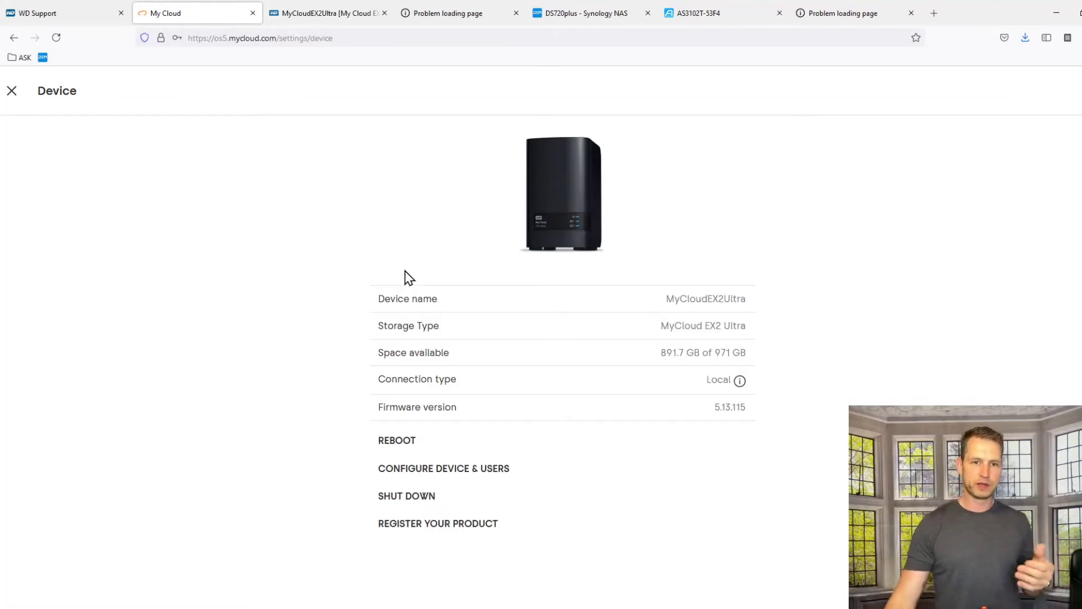
pyautogui.click(415, 471)
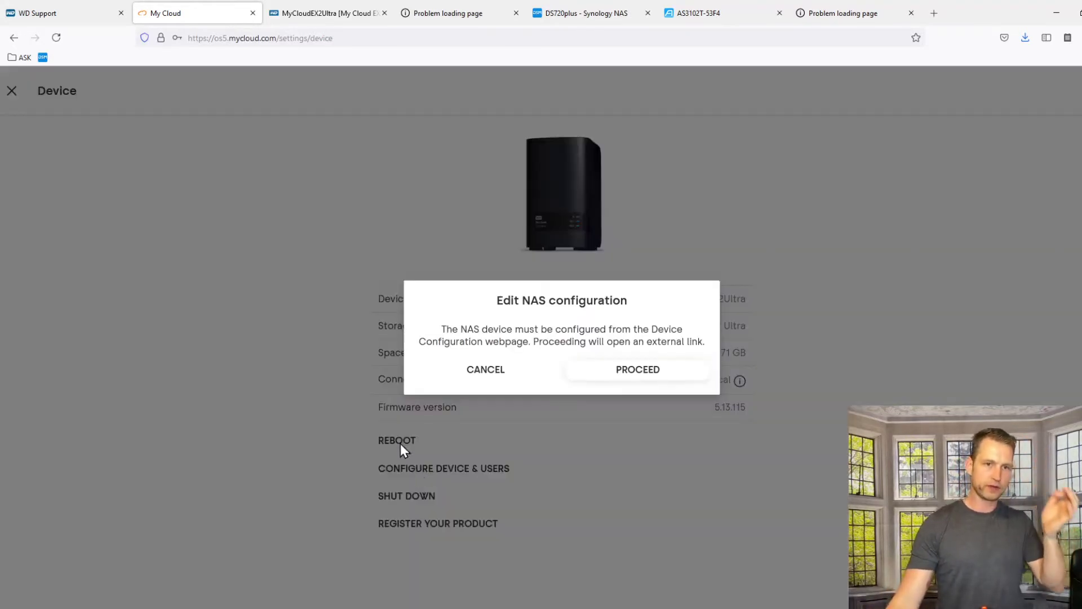
# Sign in to the EX2 Ultra dashboard with the administrator password.
pyautogui.click(303, 14)
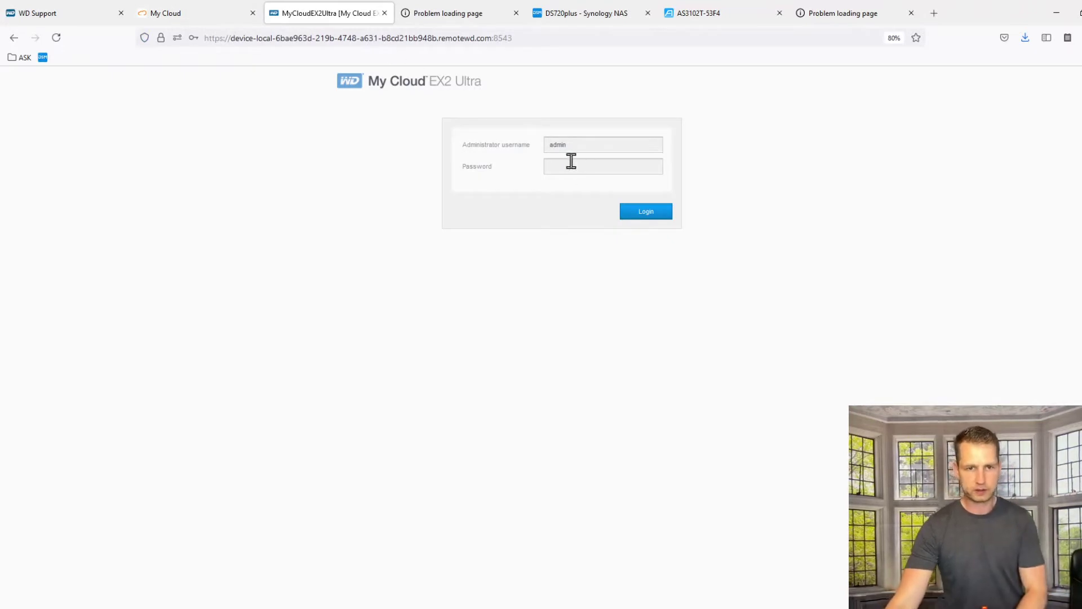
pyautogui.write('•••')
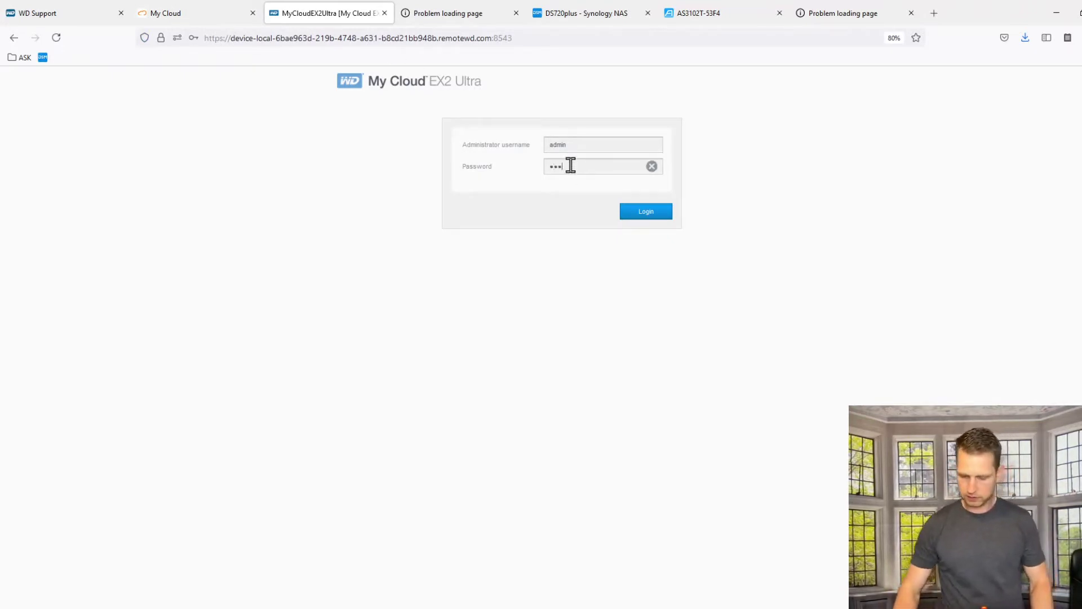
pyautogui.write('•••')
pyautogui.press('Return')
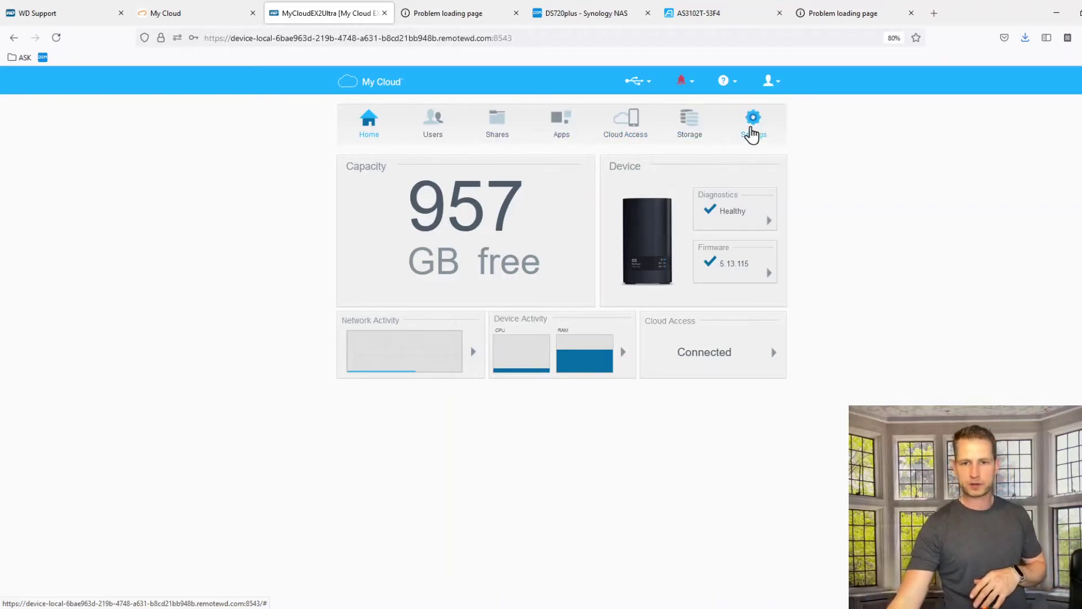
# Open Settings > Network and scroll to Network Services showing IPv4 mode on DHCP.
pyautogui.click(753, 128)
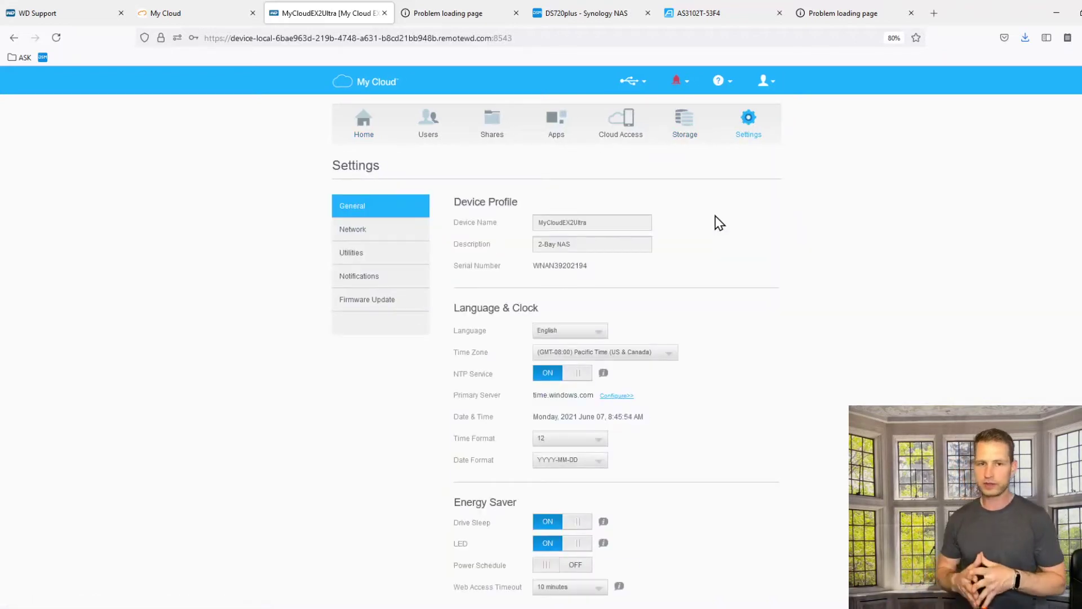
pyautogui.click(373, 238)
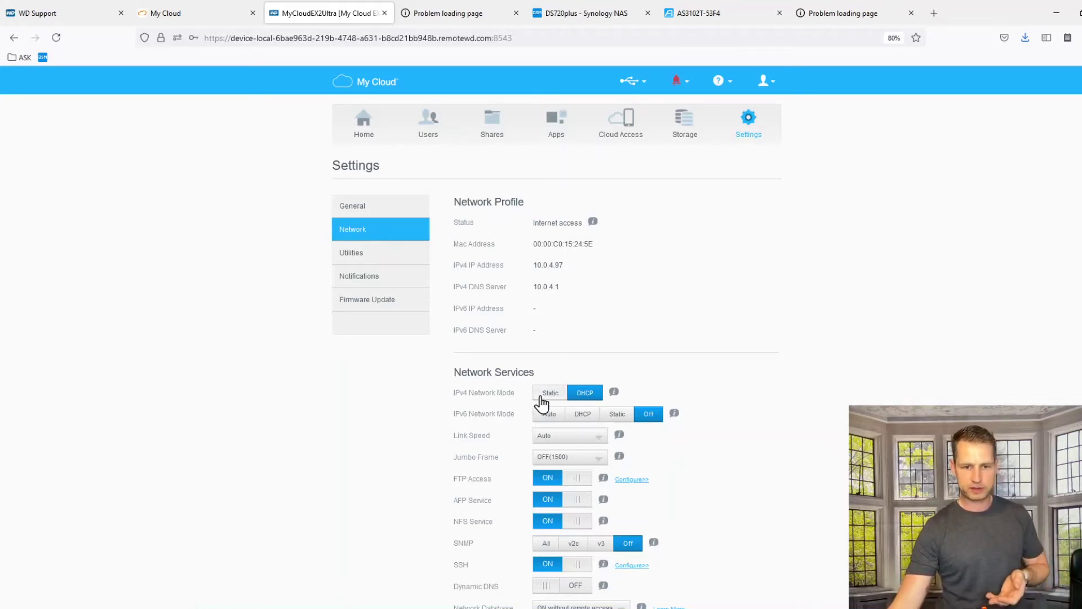
pyautogui.scroll(-4, 554, 397)
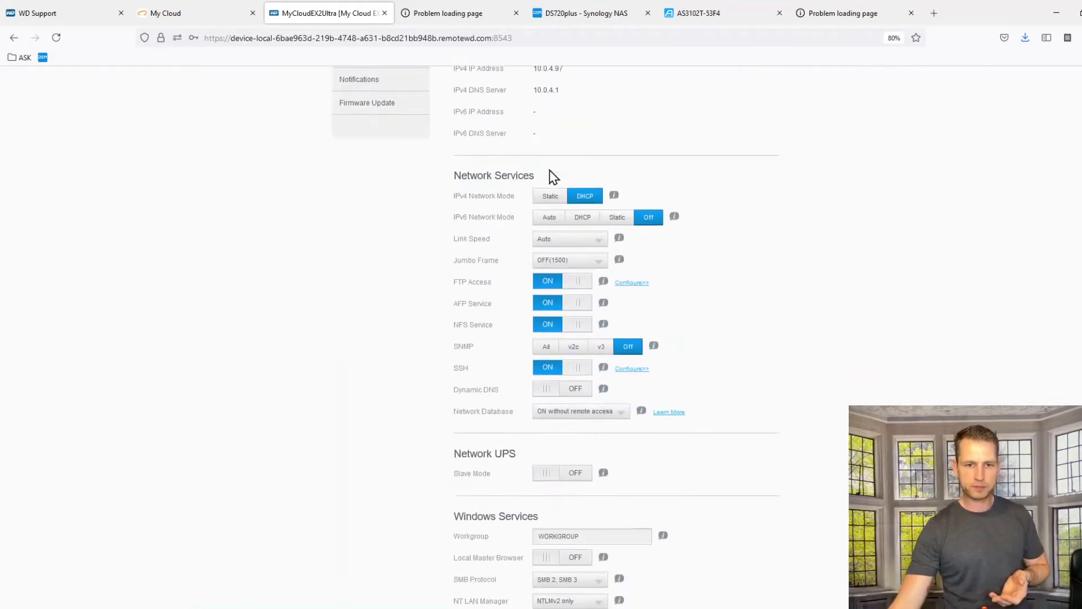
# Switch IPv4 network mode to Static and keep the LAN IP at 10.0.4.97.
pyautogui.click(544, 199)
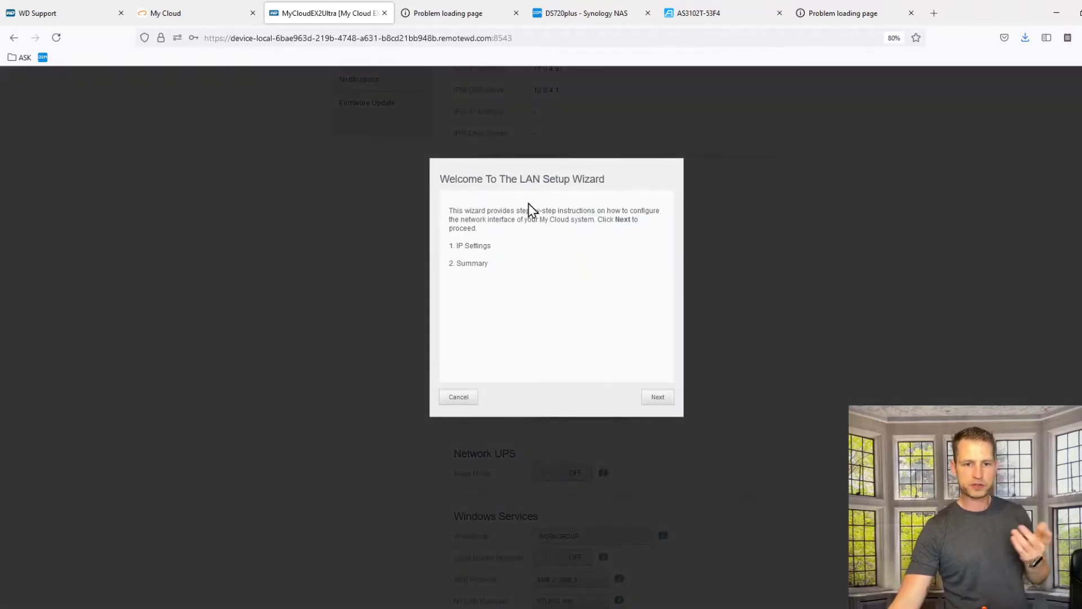
pyautogui.click(656, 400)
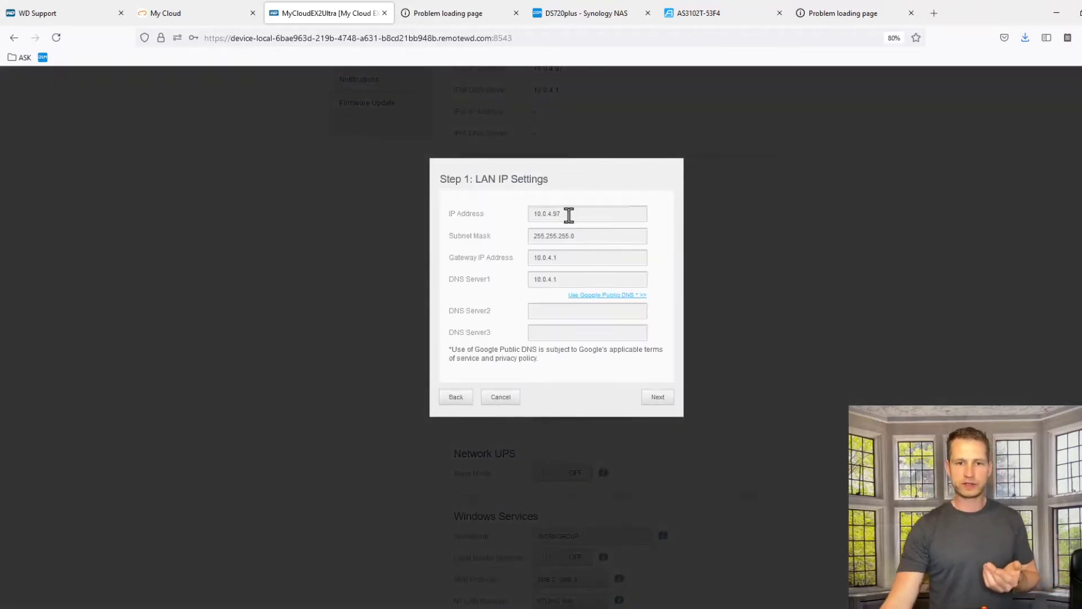
pyautogui.click(598, 220)
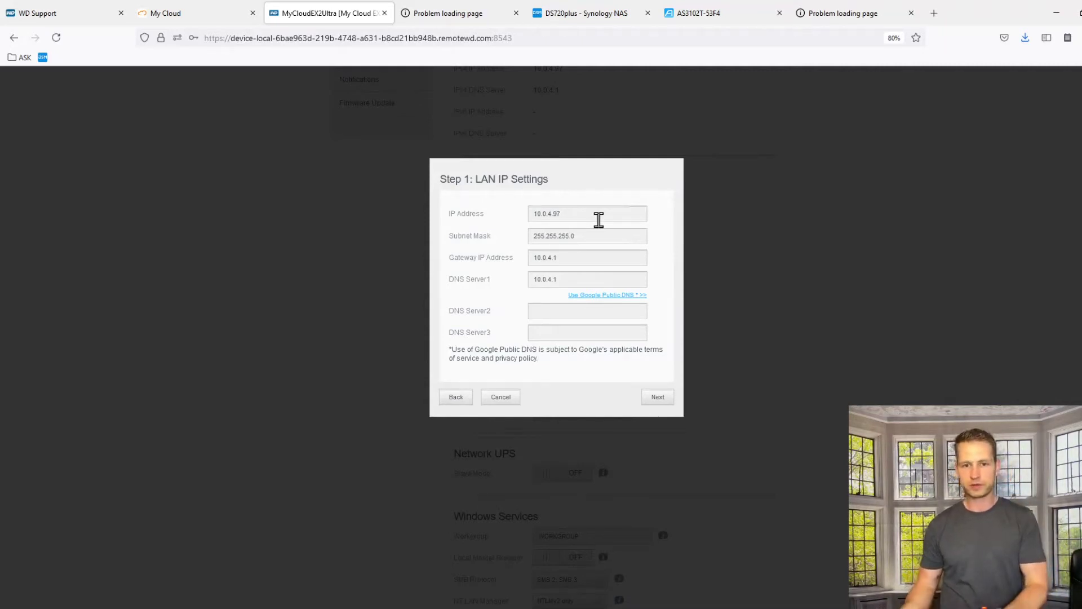
pyautogui.write('1')
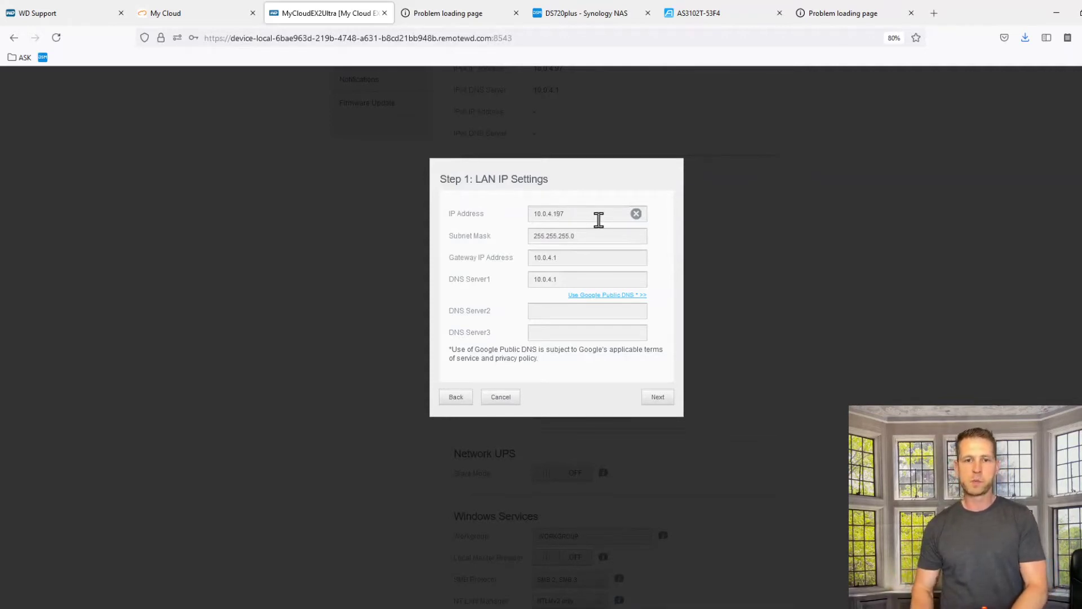
pyautogui.press('BackSpace')
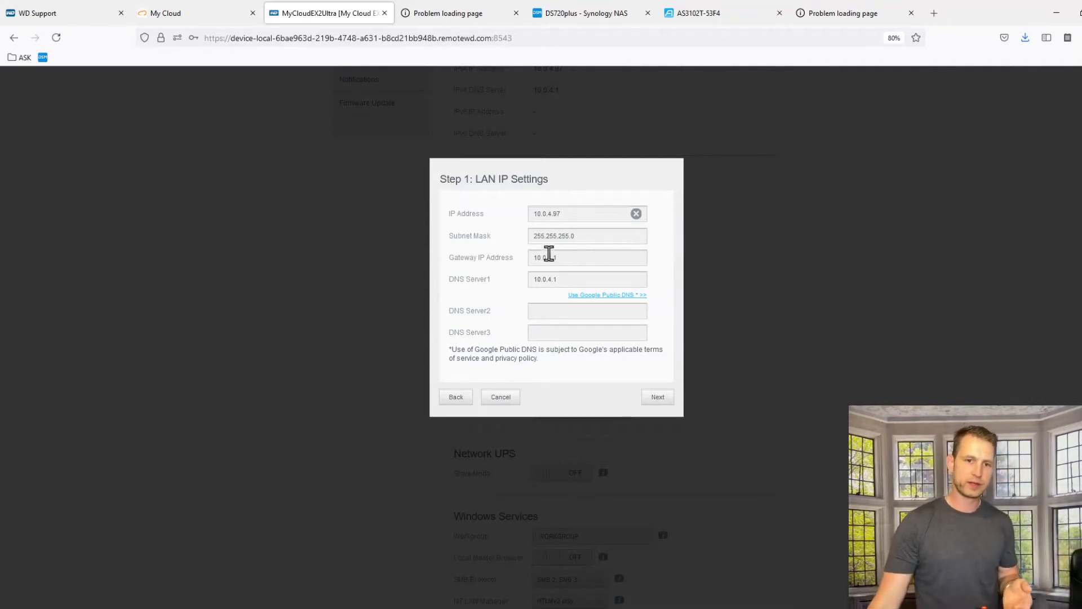
# Pass VLAN Settings (disabled) and the Summary, then apply and save static IP 10.0.4.97.
pyautogui.click(658, 398)
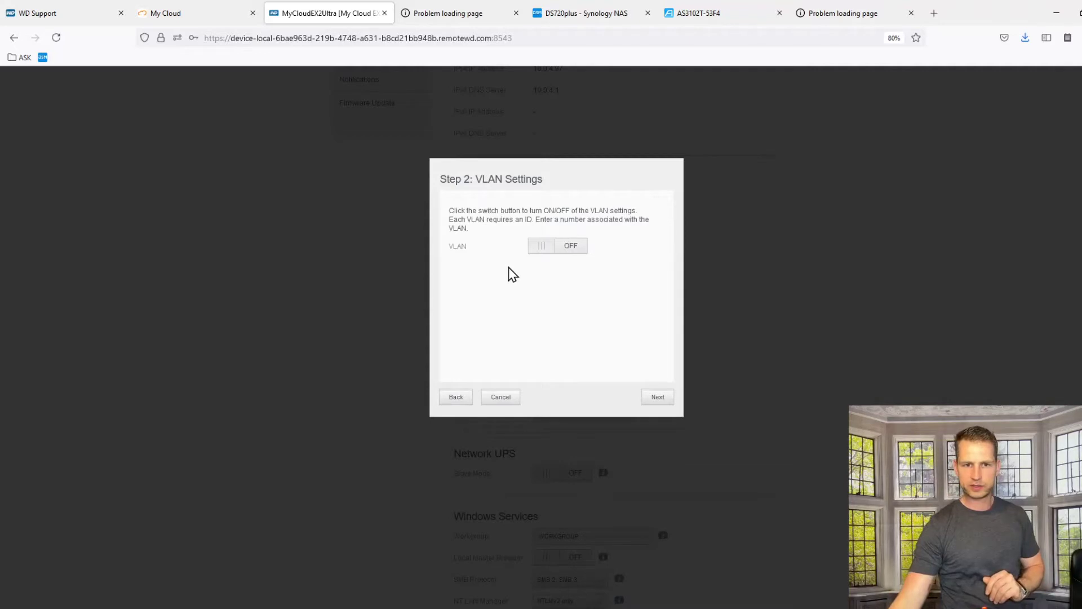
pyautogui.click(649, 398)
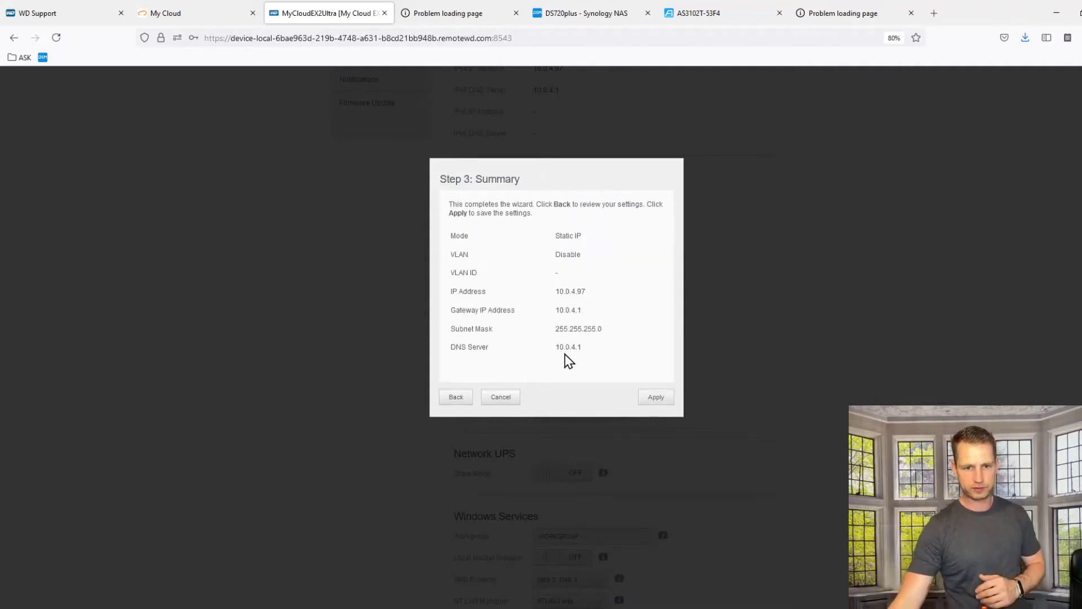
pyautogui.click(651, 397)
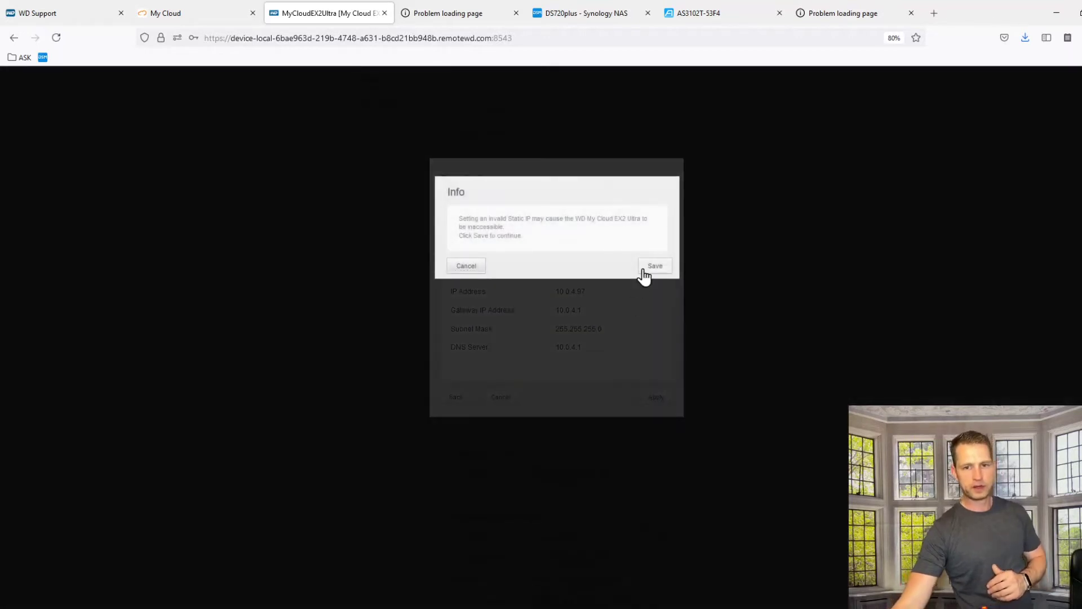
pyautogui.click(647, 267)
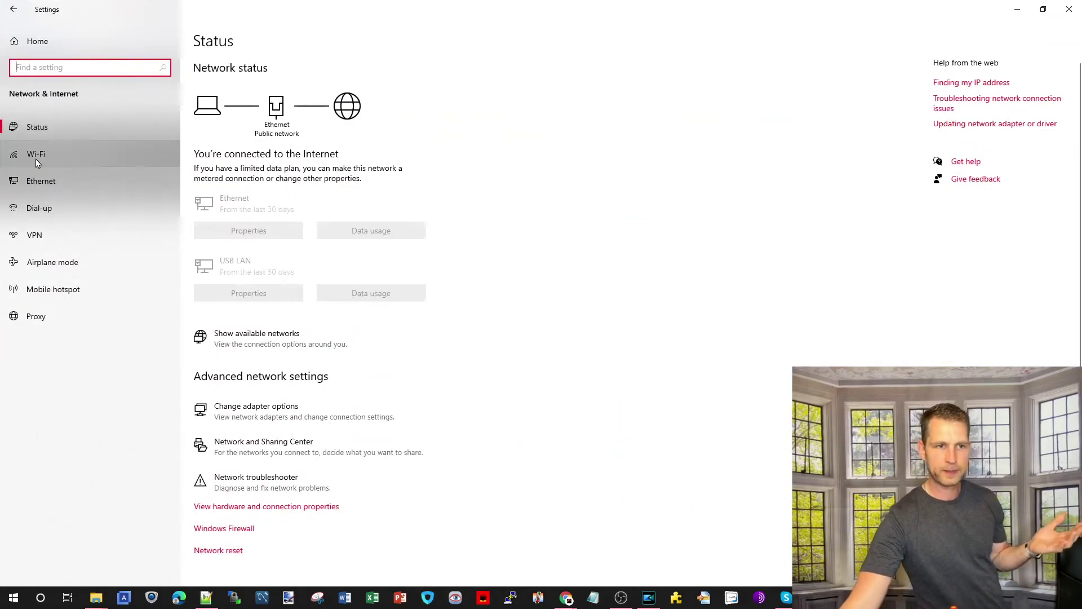
# Go to Ethernet settings and bring up Change adapter options listing the PC's network adapters.
pyautogui.click(50, 186)
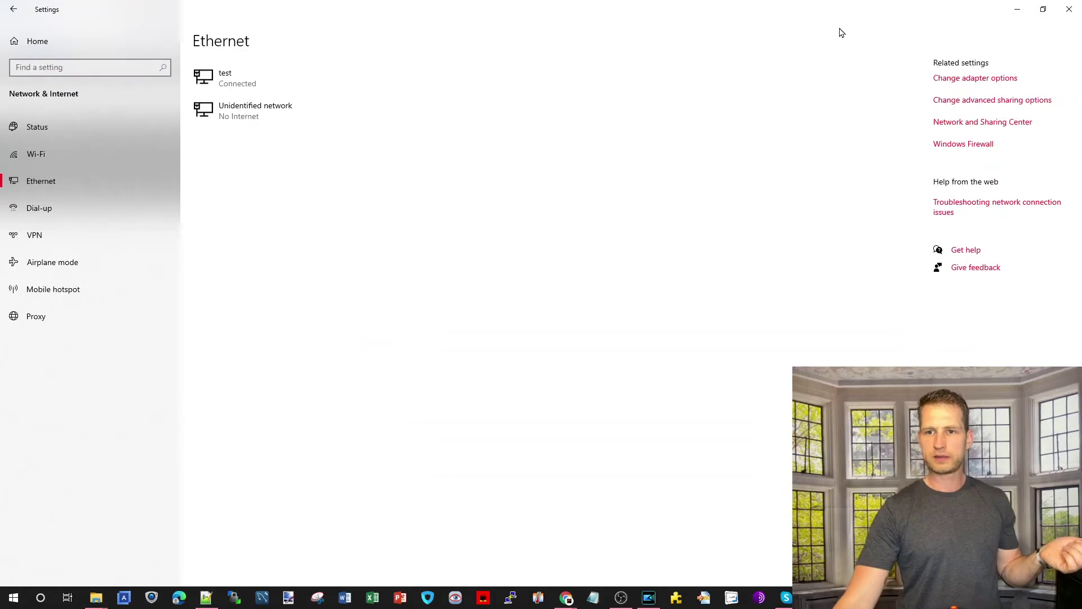
pyautogui.click(975, 82)
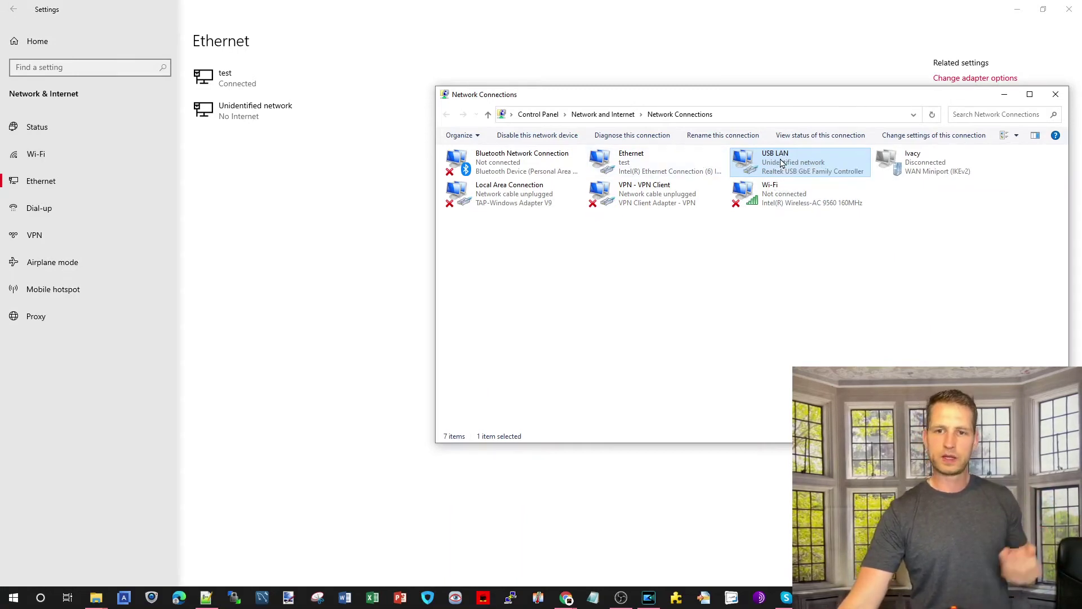
# Give the USB LAN adapter's IPv4 static IP 10.0.4.125, mask 255.255.255.0, gateway 10.0.4.1.
pyautogui.rightClick(781, 163)
pyautogui.click(817, 270)
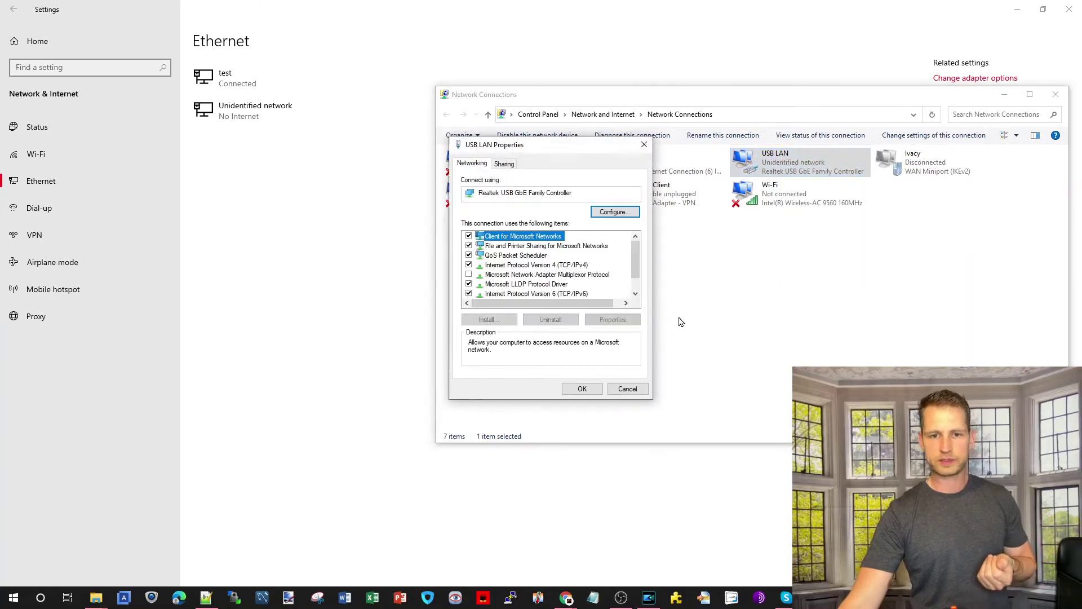
pyautogui.click(535, 265)
pyautogui.click(607, 320)
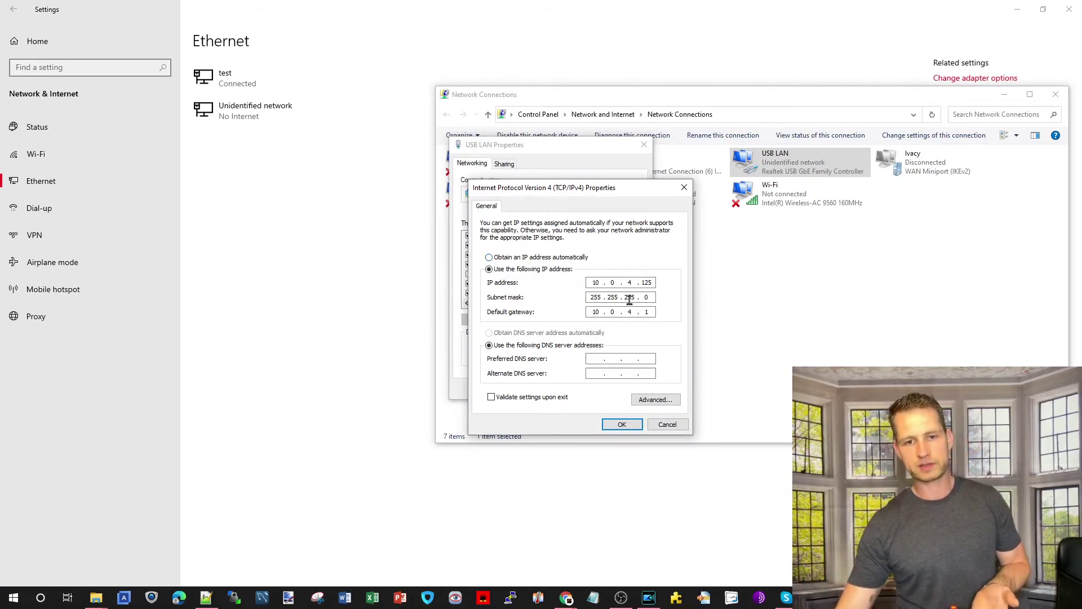
pyautogui.click(621, 424)
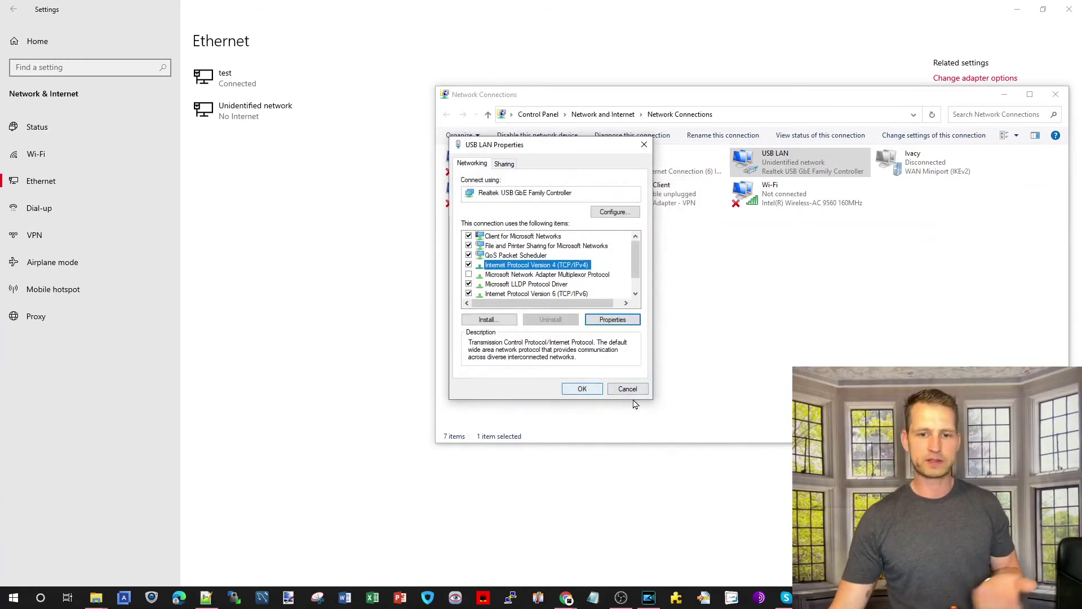
pyautogui.click(582, 389)
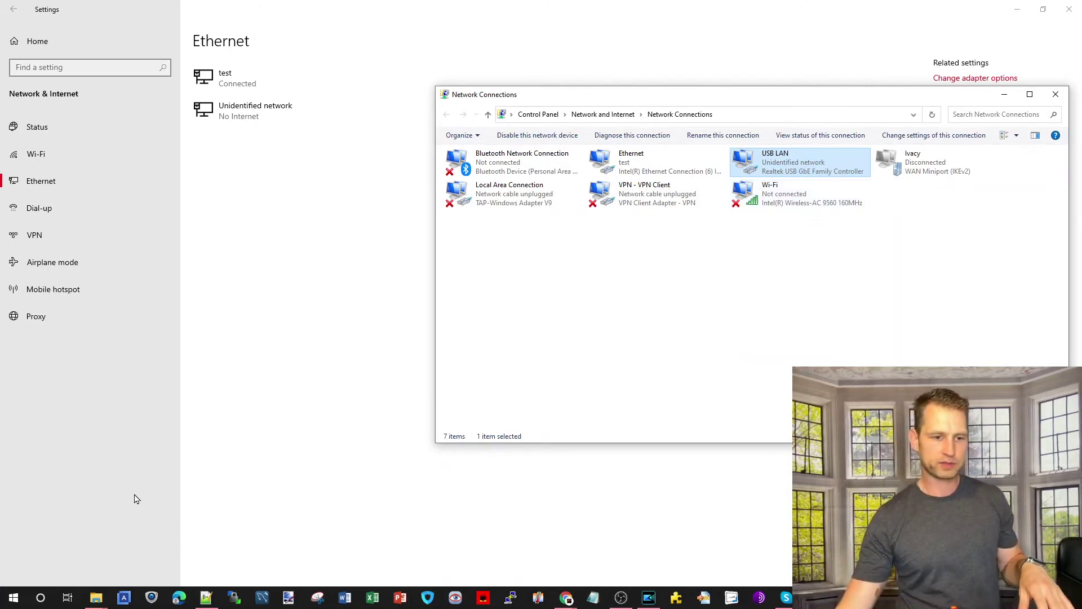
# Bring up This PC and review its 8 network locations, selecting AS3102T-53F4.
pyautogui.moveTo(97, 593)
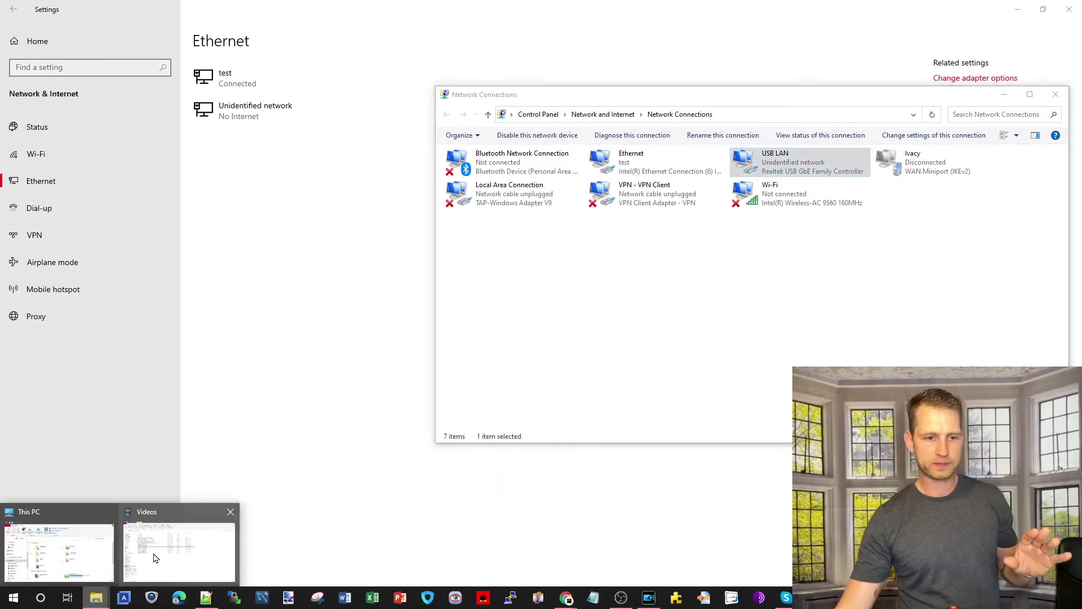
pyautogui.click(60, 550)
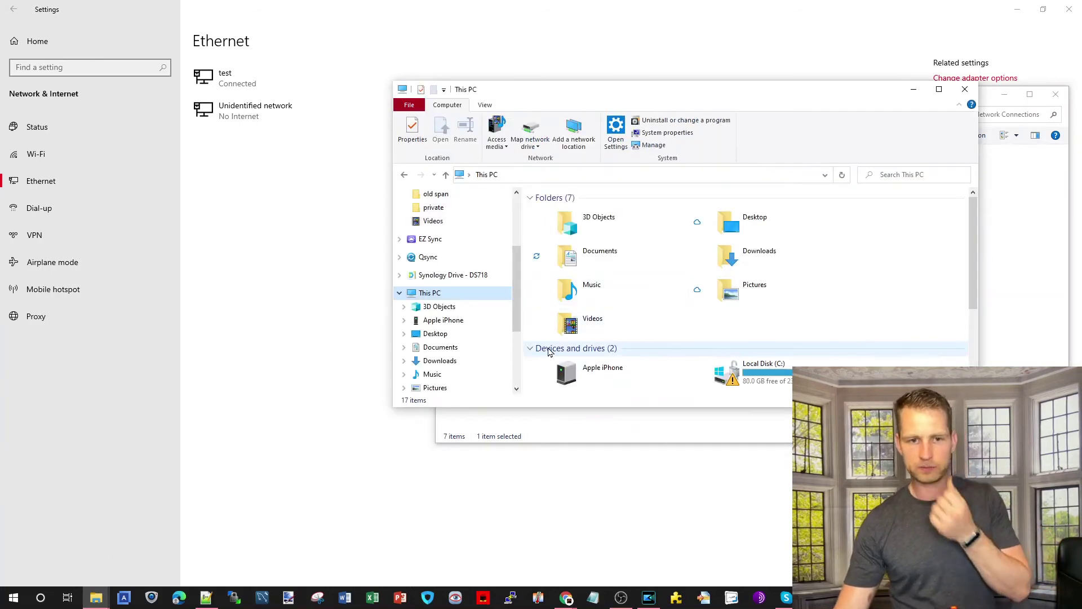
pyautogui.scroll(-3, 585, 347)
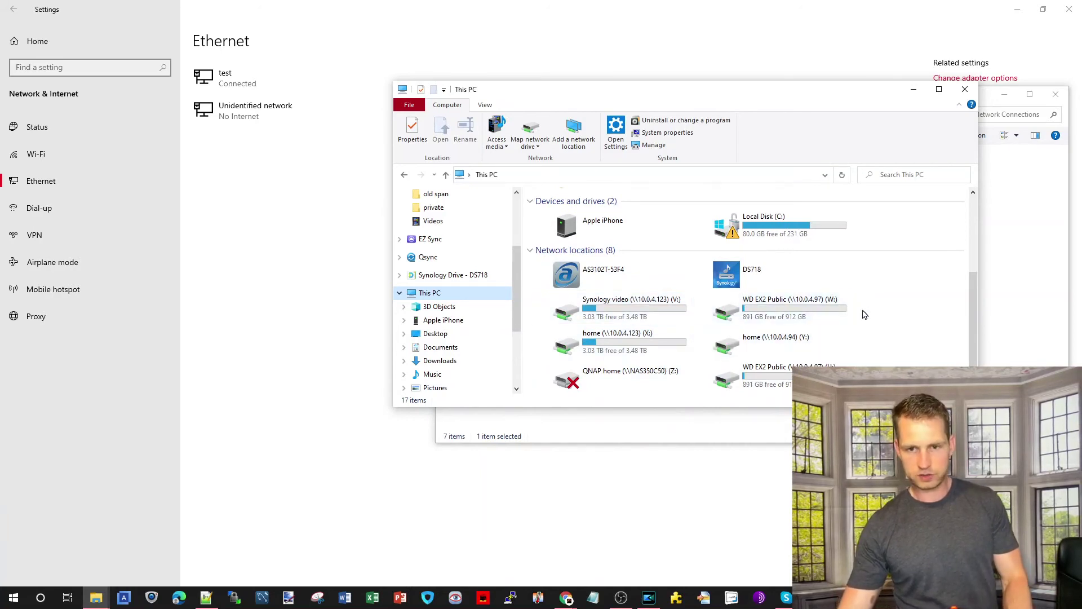
pyautogui.scroll(-3, 717, 310)
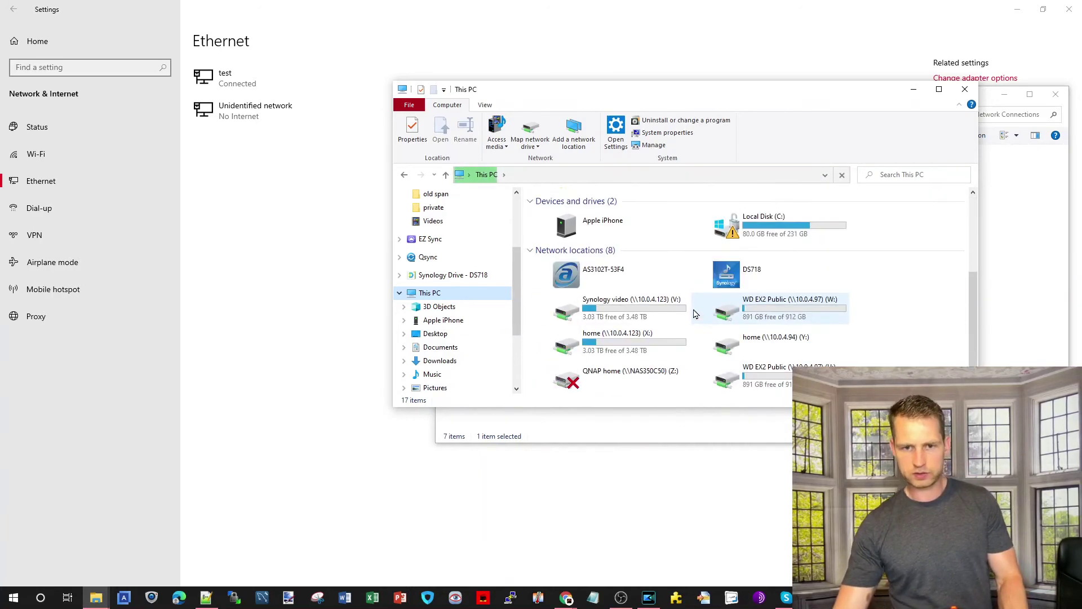
pyautogui.click(607, 275)
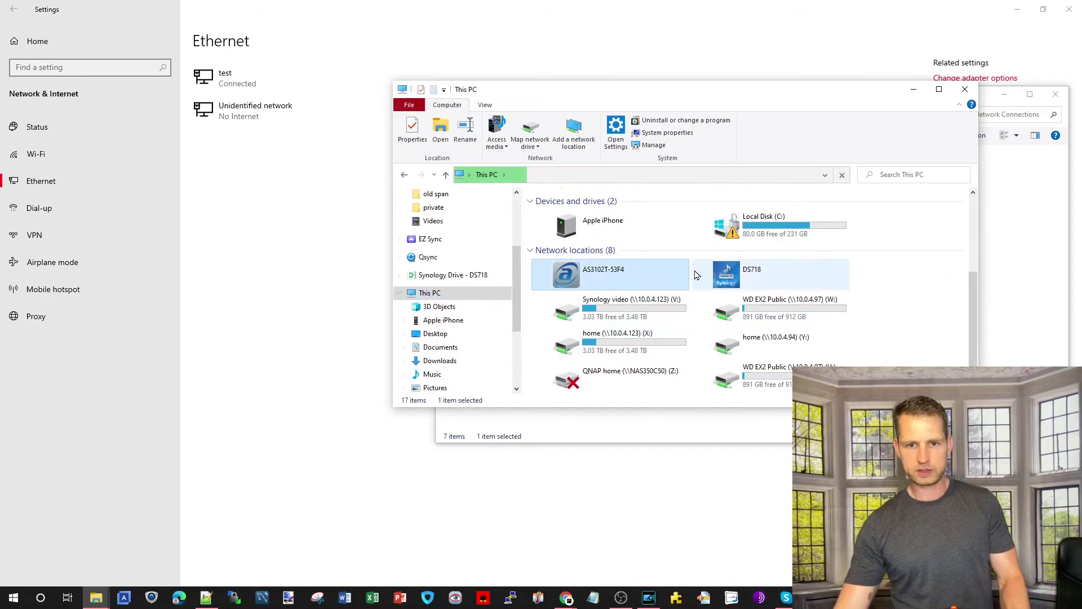
pyautogui.scroll(-3, 696, 274)
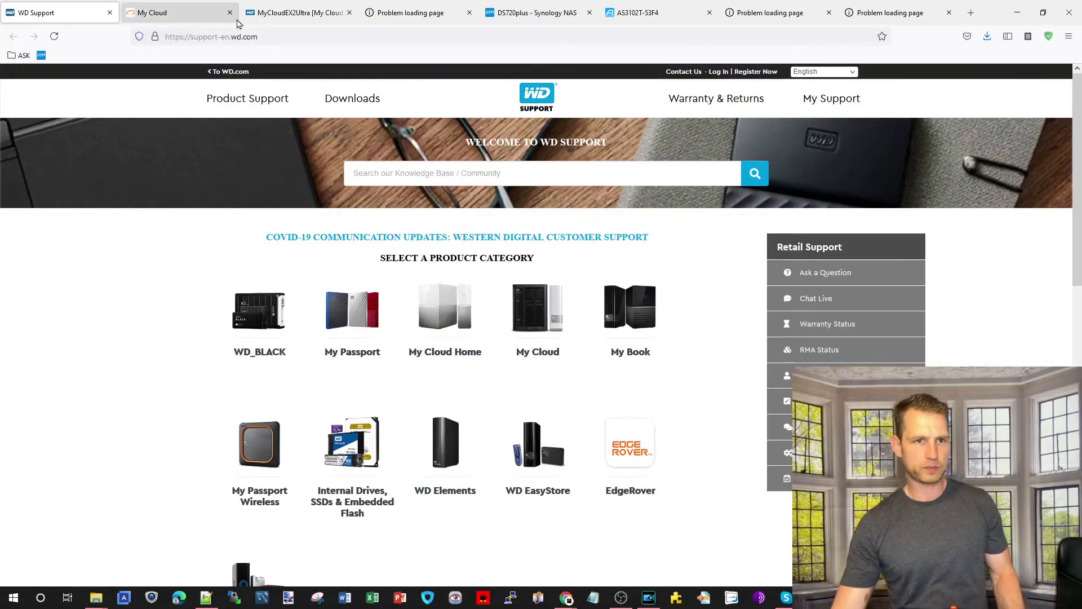
# Reload the timed-out MyCloudEX2Ultra tab and log back in with the administrator password.
pyautogui.click(297, 10)
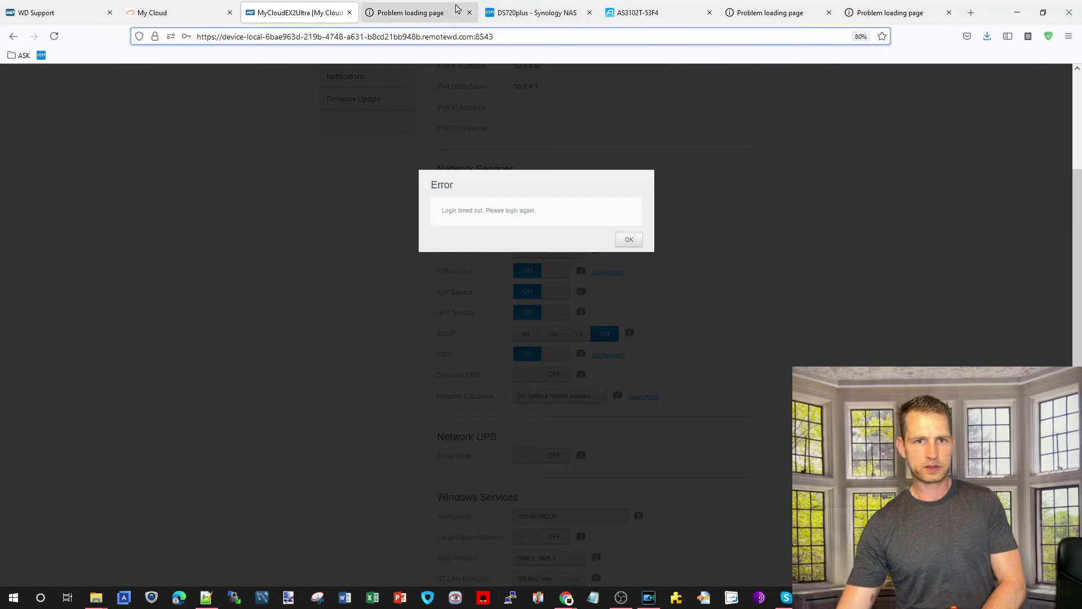
pyautogui.click(438, 36)
pyautogui.press('Return')
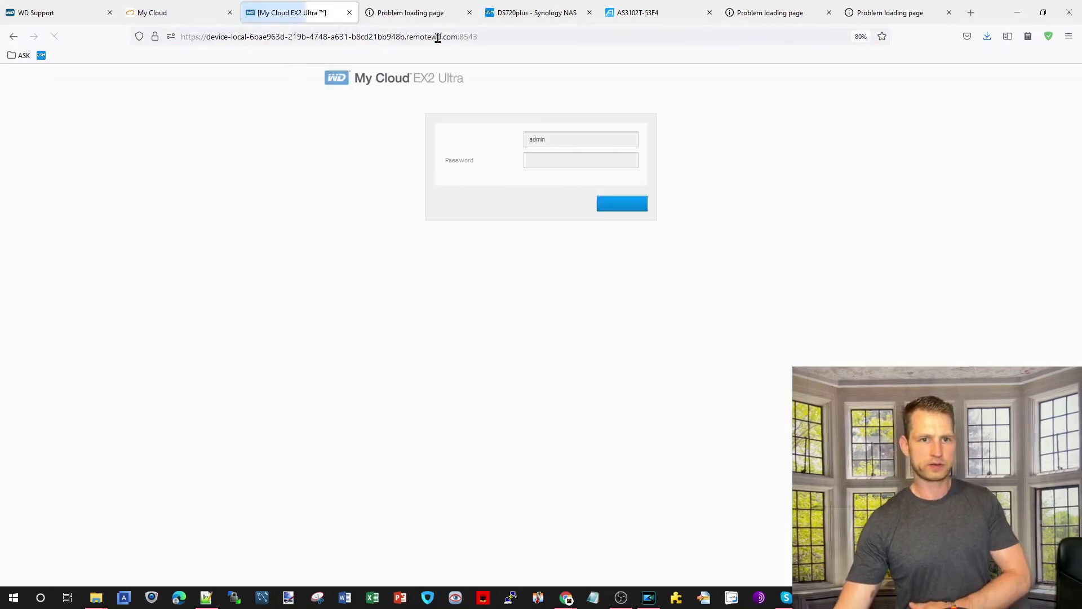
pyautogui.click(552, 162)
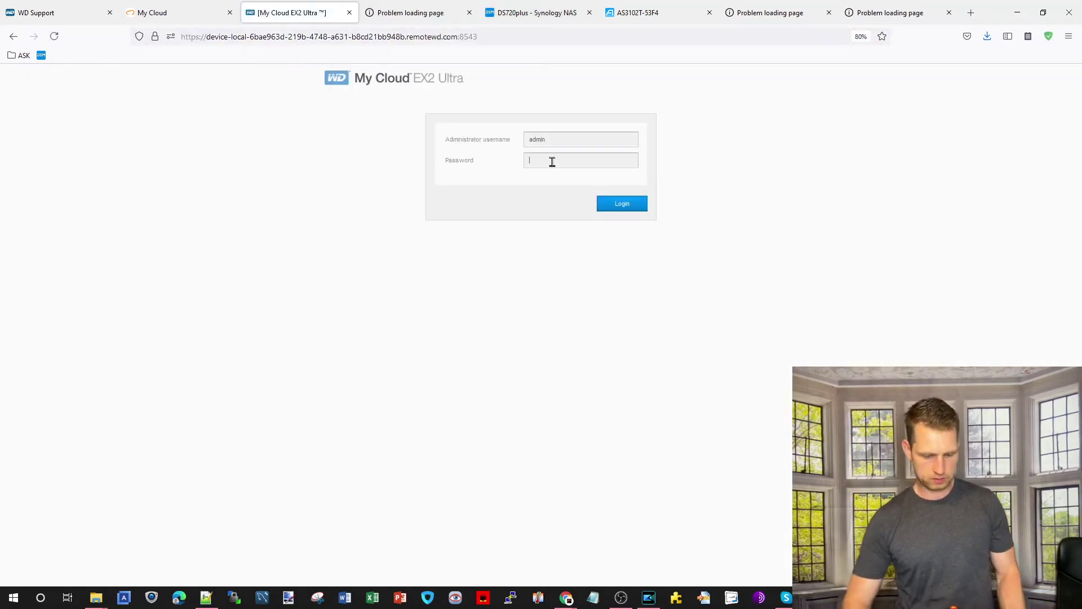
pyautogui.write('********')
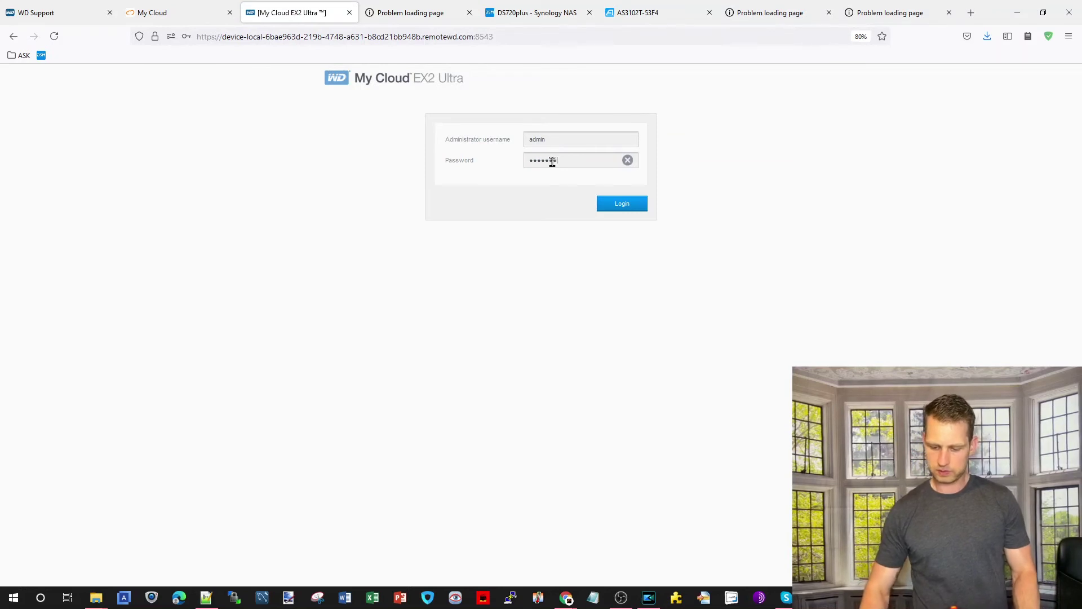
pyautogui.press('Return')
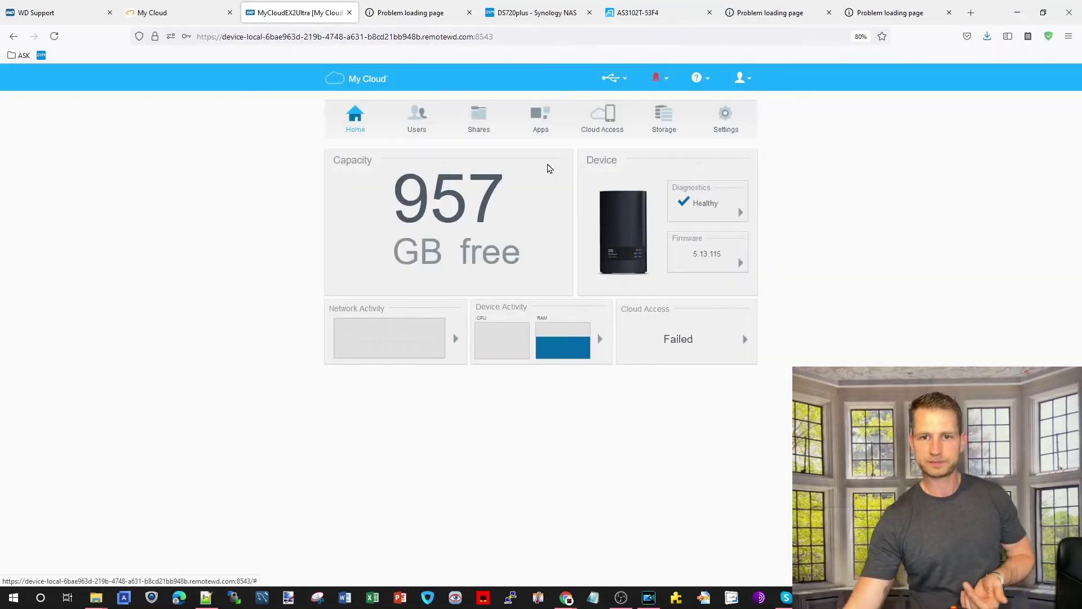
# Open Settings > Network to confirm IPv4 mode is Static at 10.0.4.97.
pyautogui.click(719, 122)
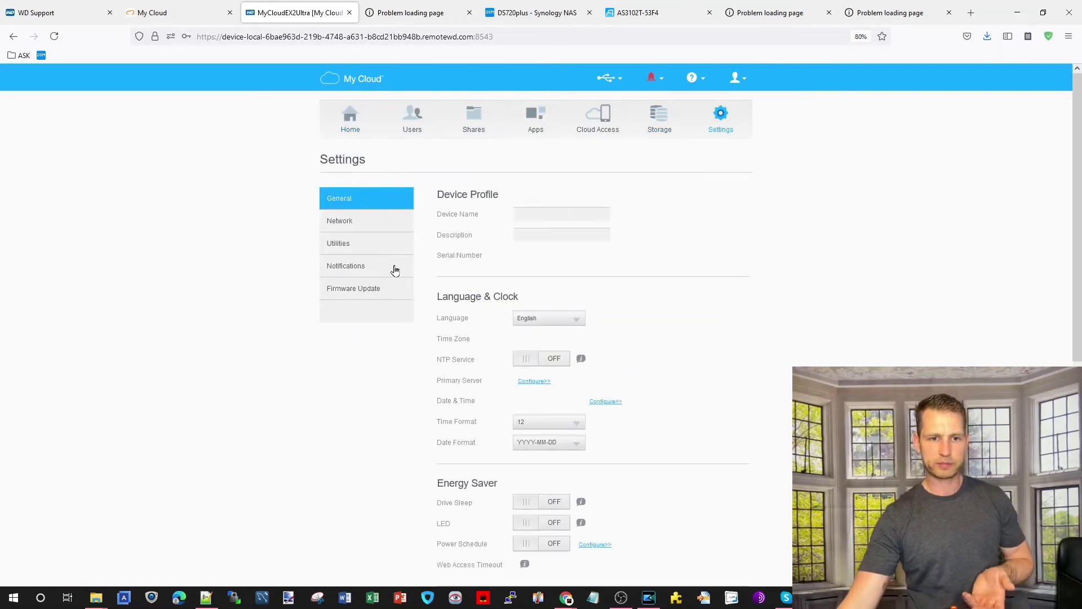
pyautogui.click(338, 221)
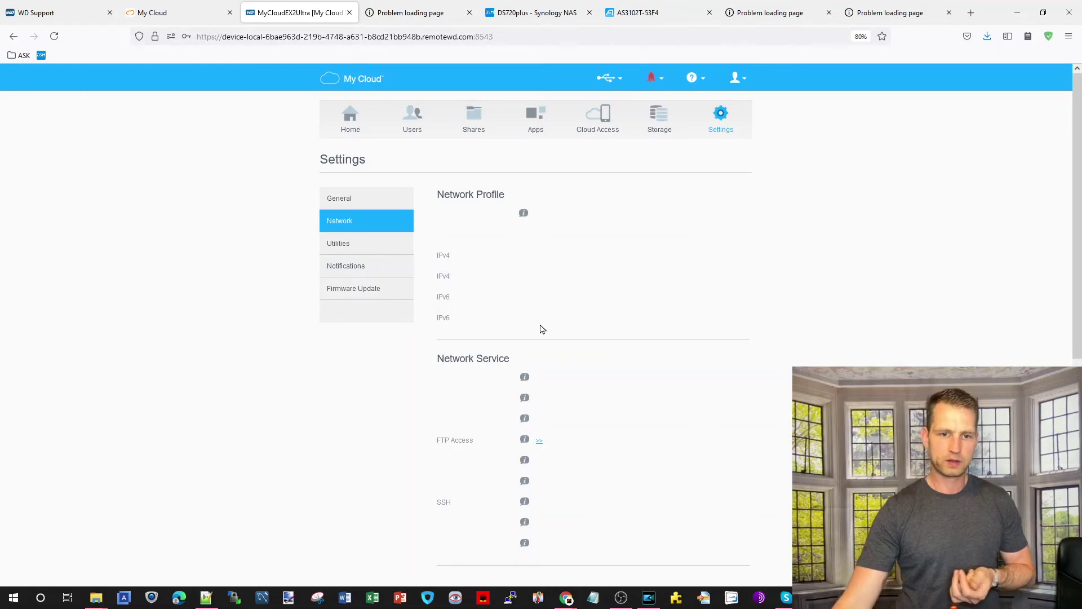
pyautogui.scroll(-5, 545, 326)
pyautogui.scroll(5, 550, 328)
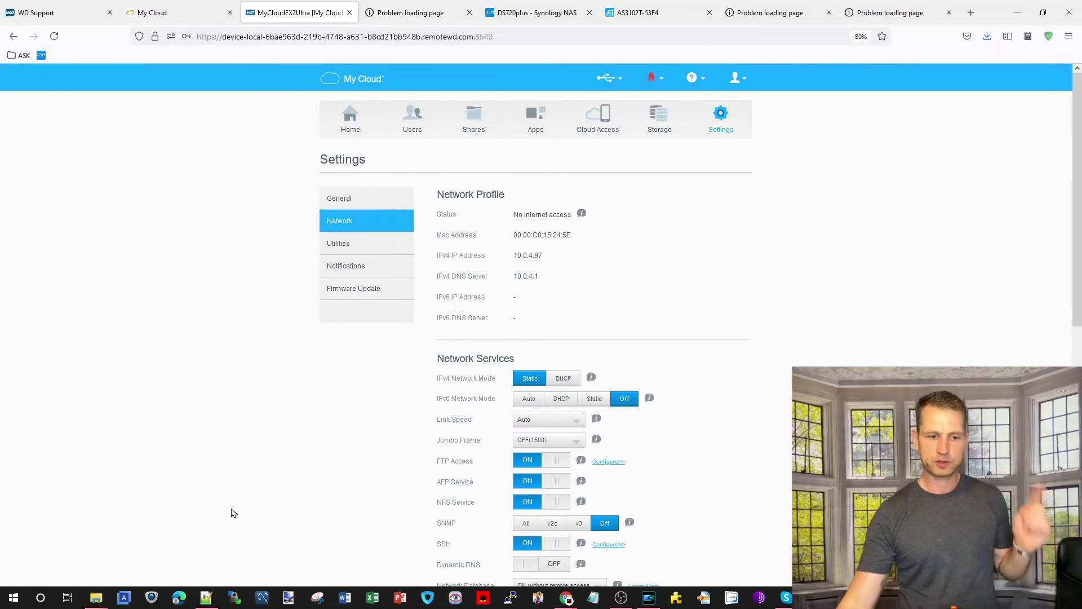
# From This PC, map \\10.0.4.97\Public to drive T: and open its PC Backup folder.
pyautogui.moveTo(96, 596)
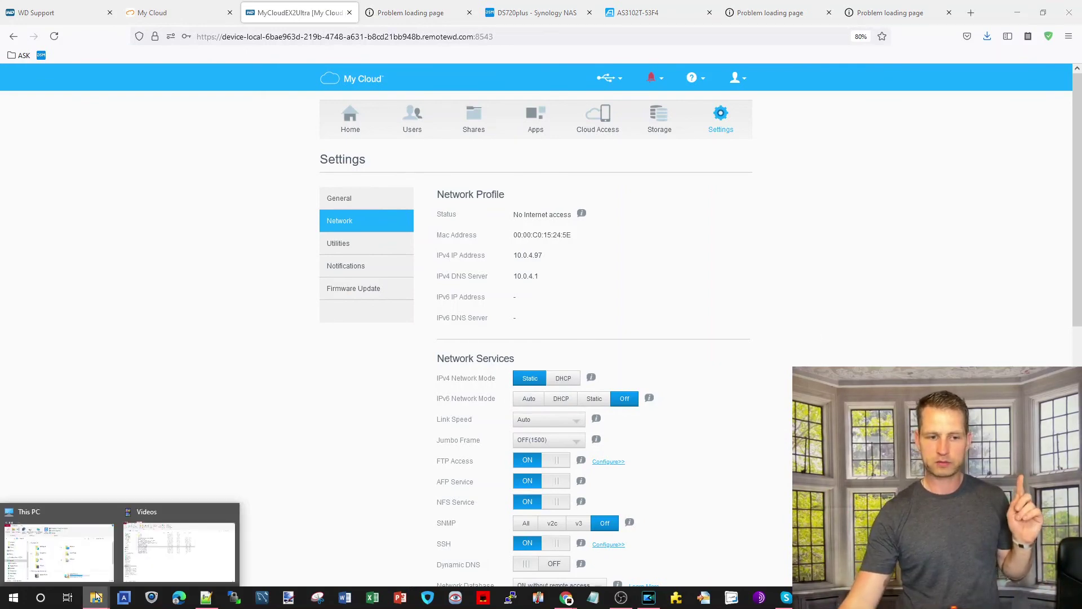
pyautogui.click(59, 553)
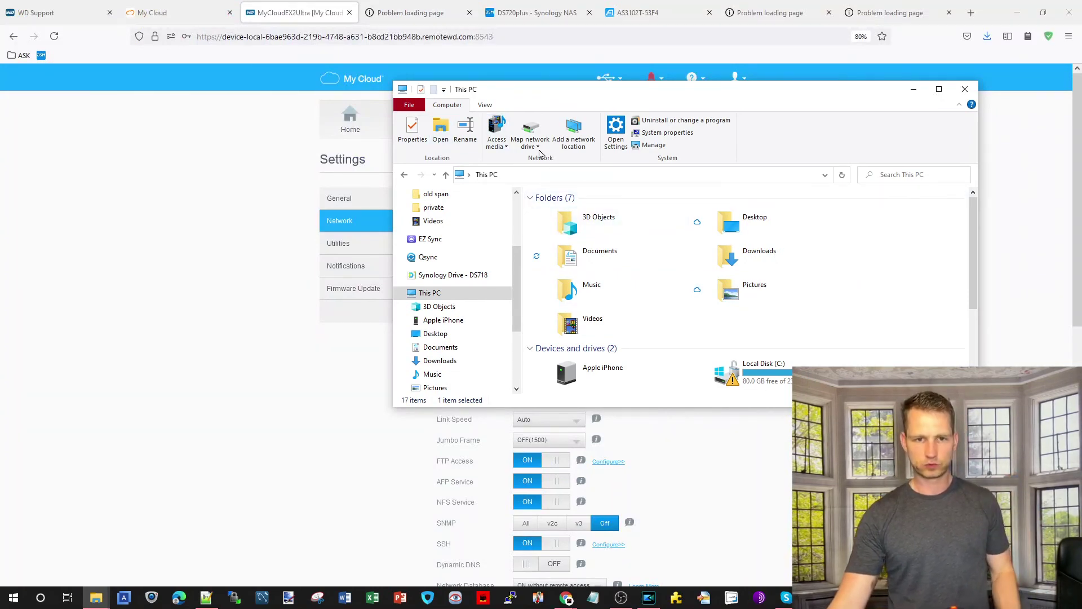
pyautogui.click(530, 130)
pyautogui.write('\\\\10.0.4.97\\Public')
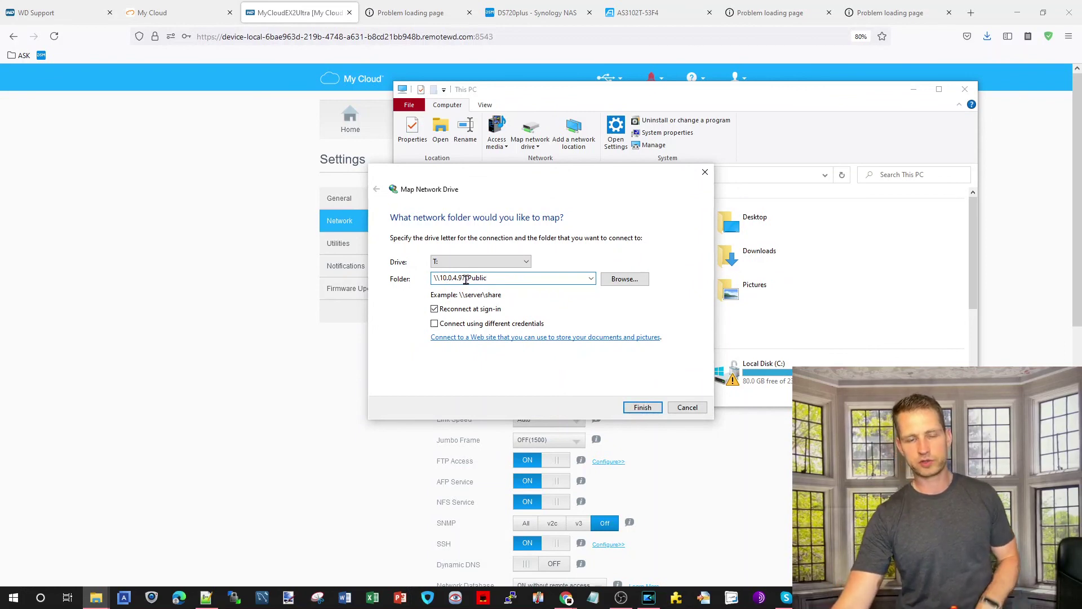
pyautogui.click(642, 407)
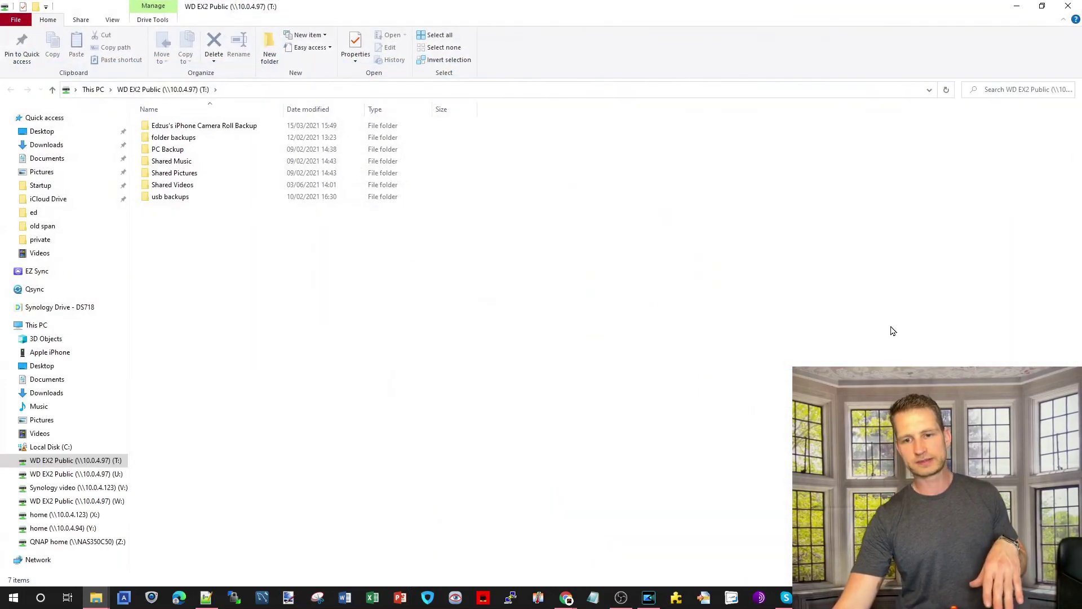
pyautogui.doubleClick(198, 150)
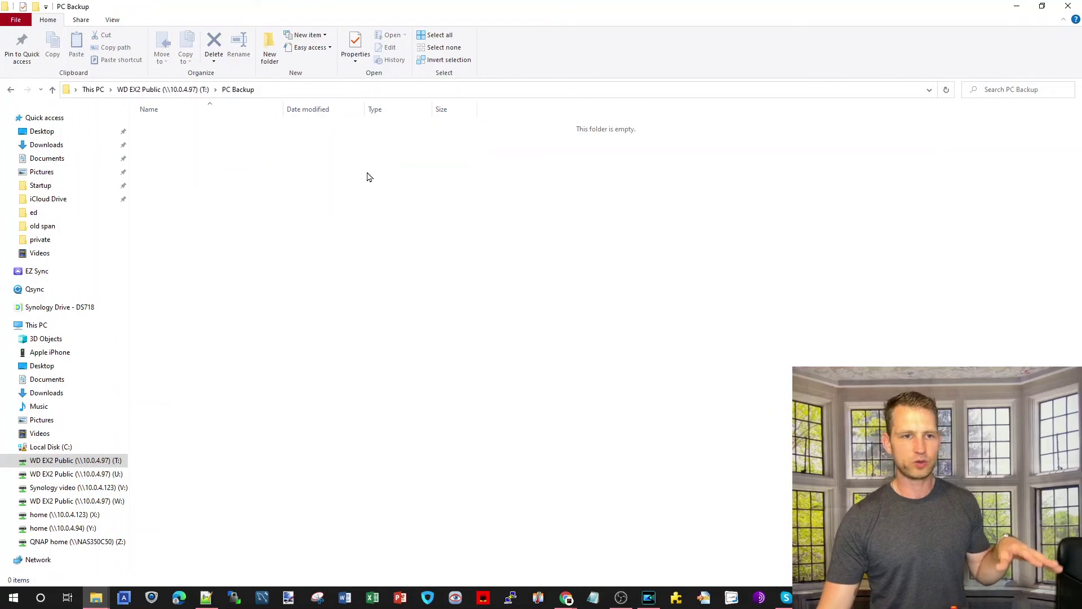